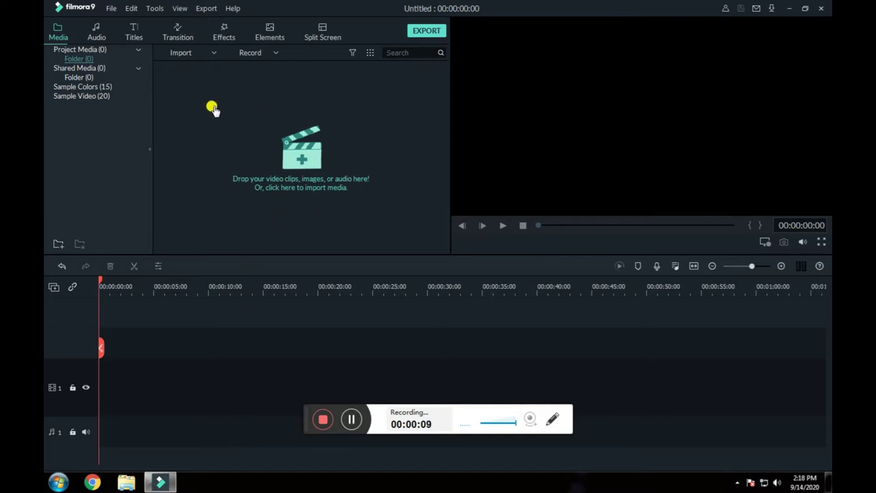
Step: Import the detecting clip 20190101_004940A from Desktop > New folder
left_click(194, 62)
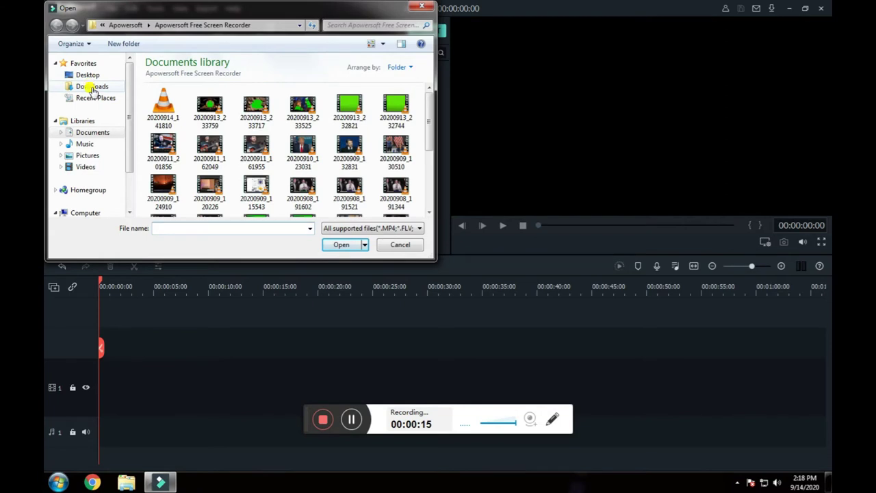
left_click(88, 75)
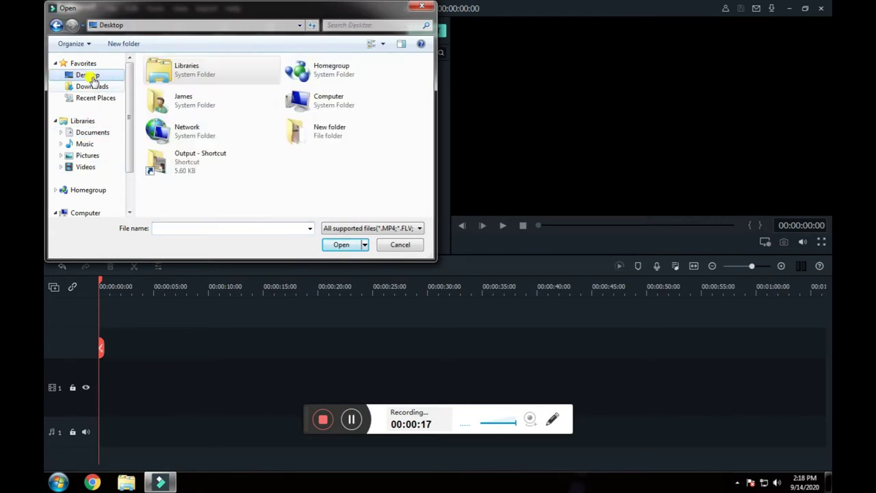
double_click(289, 137)
left_click(183, 182)
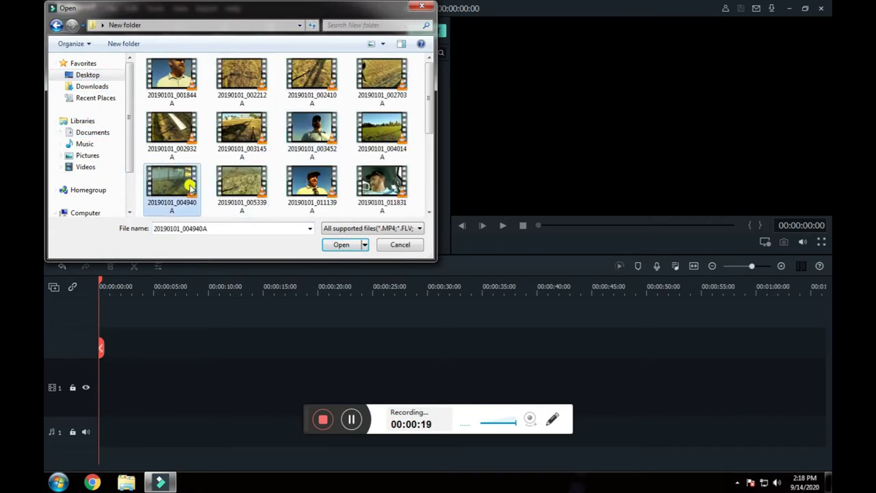
left_click(341, 244)
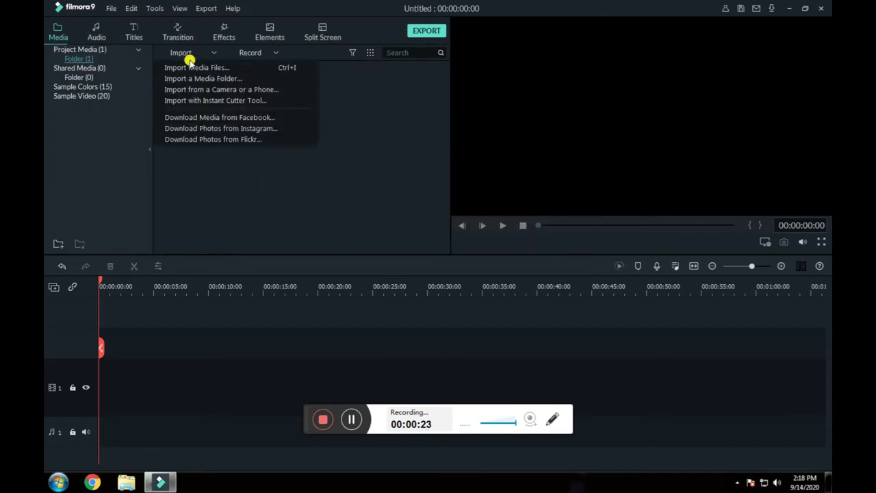
Step: Import the green-screen clip Subscribe - 30285 from Downloads
left_click(195, 65)
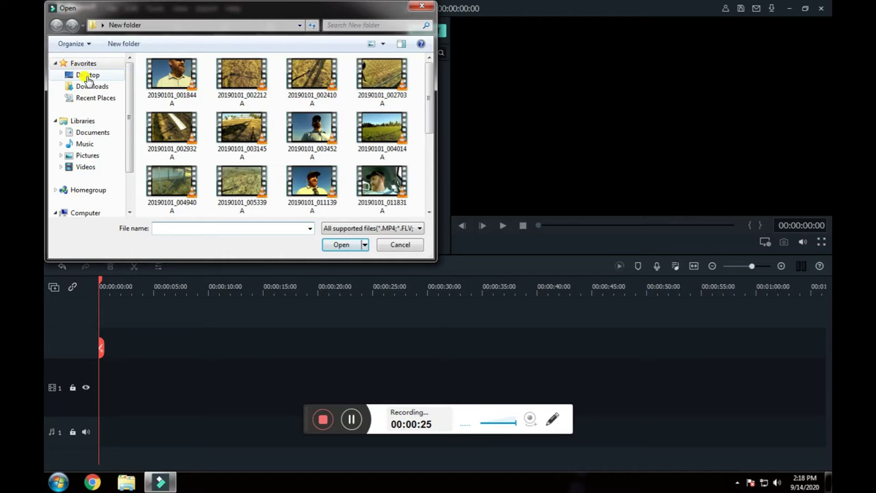
left_click(93, 88)
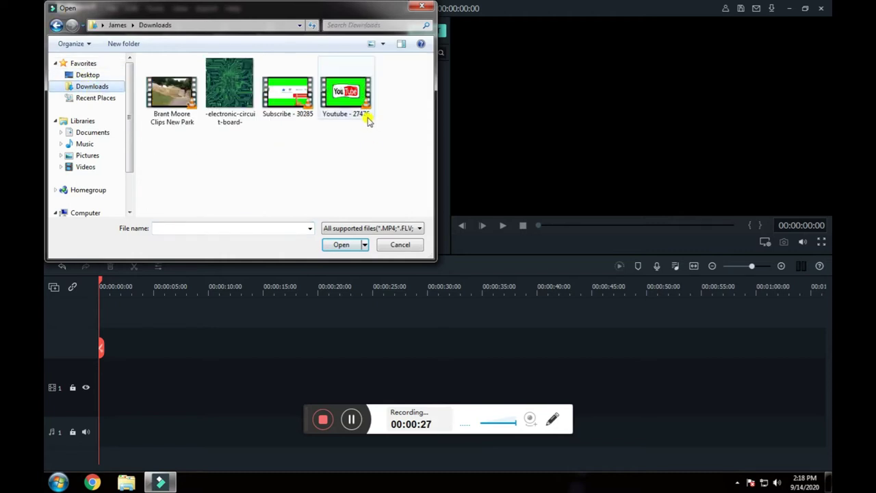
left_click(278, 99)
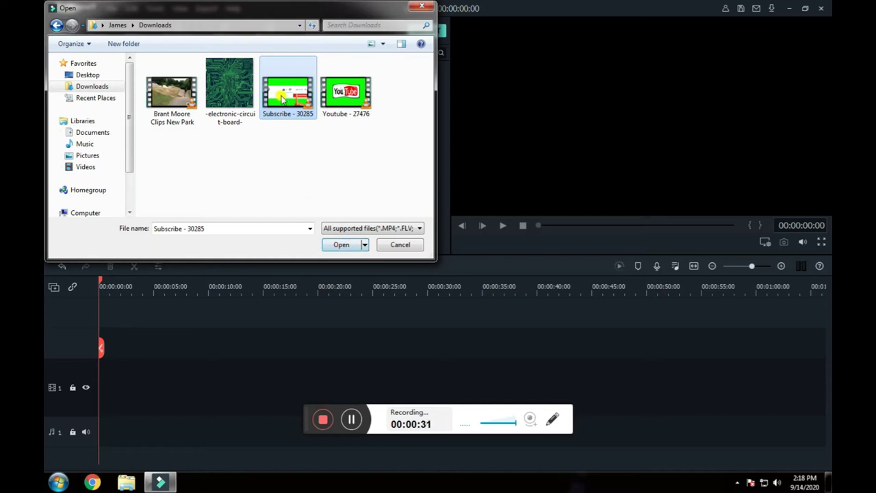
left_click(342, 244)
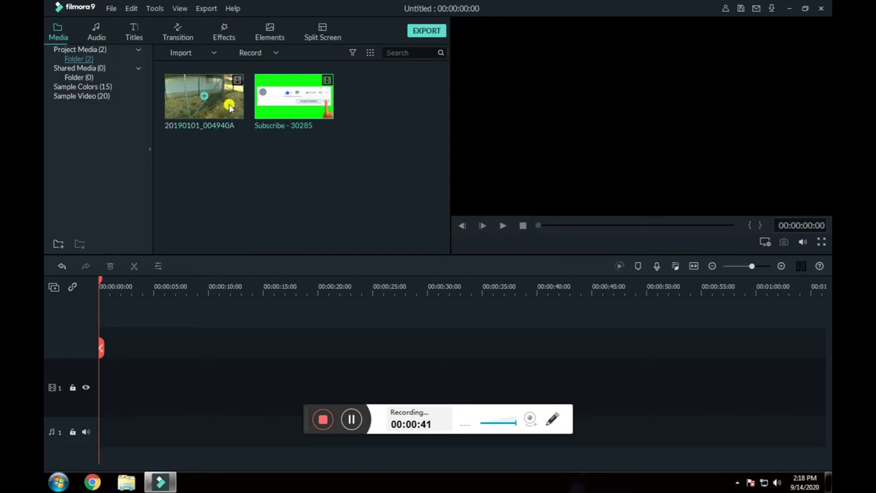
Step: Put 20190101_004940A on the video track, zoom to fit, mute its audio and play it
left_click_drag(231, 110, 102, 384)
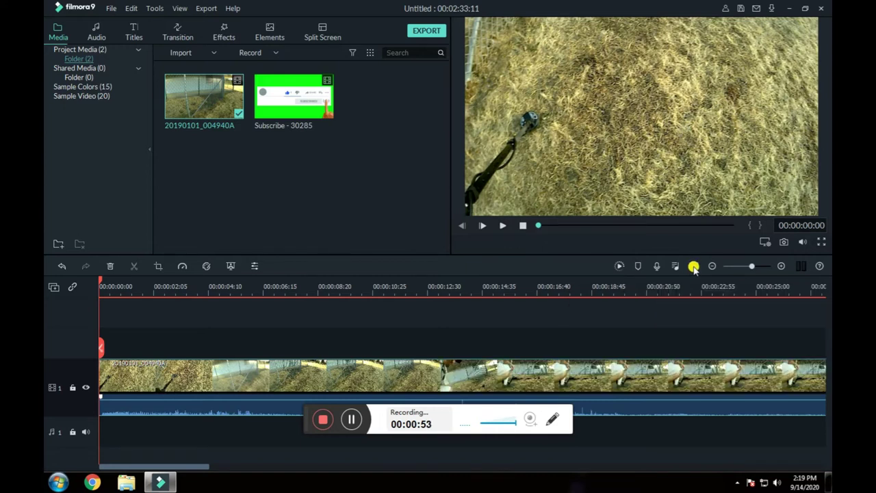
left_click(694, 266)
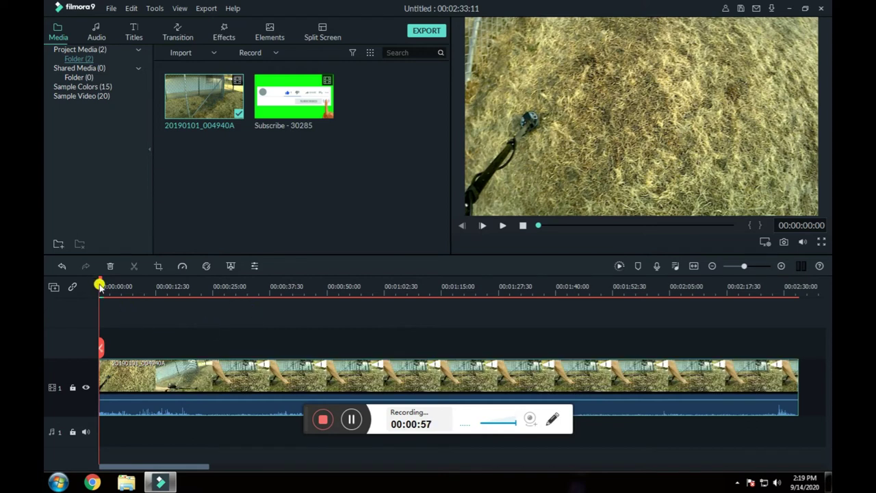
left_click_drag(201, 393, 201, 434)
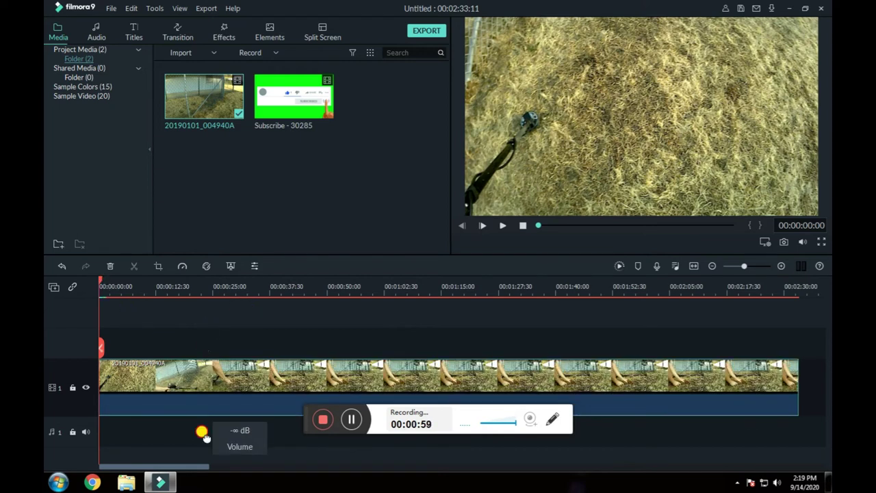
left_click(502, 227)
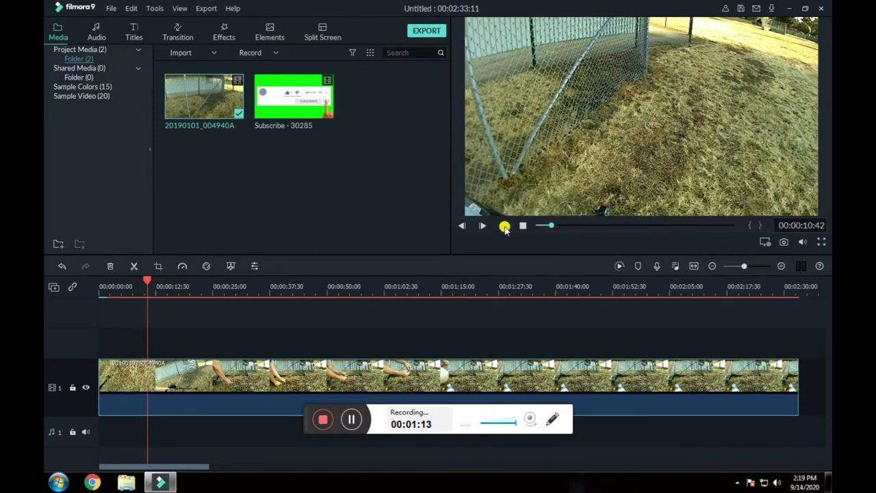
Step: Place Subscribe - 30285 on track 2 at 00:00:10:58 and chroma-key out its green background
left_click(502, 227)
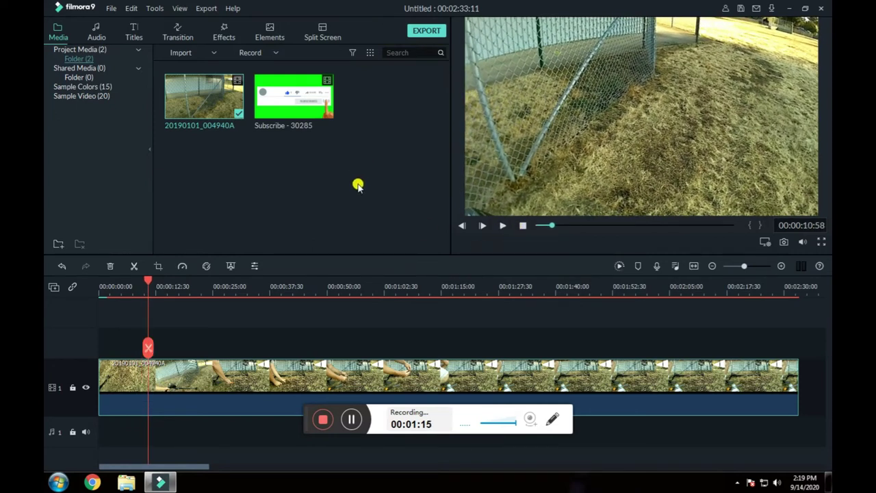
left_click_drag(293, 96, 150, 332)
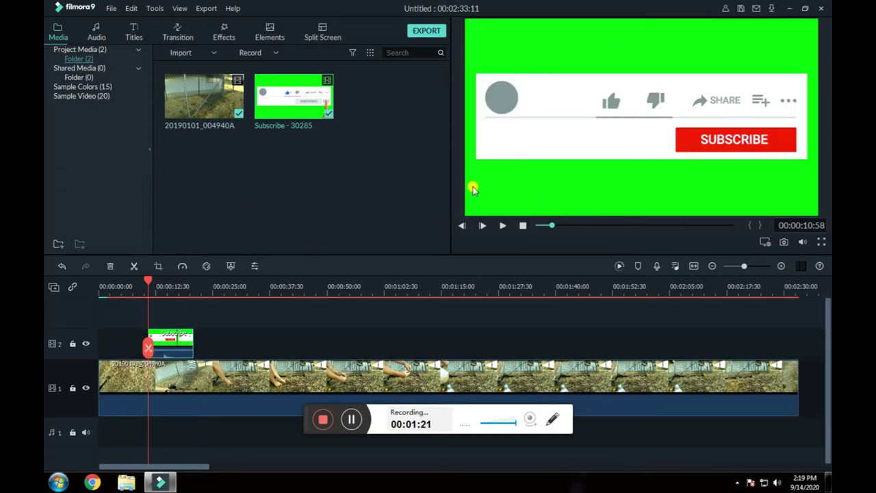
double_click(170, 339)
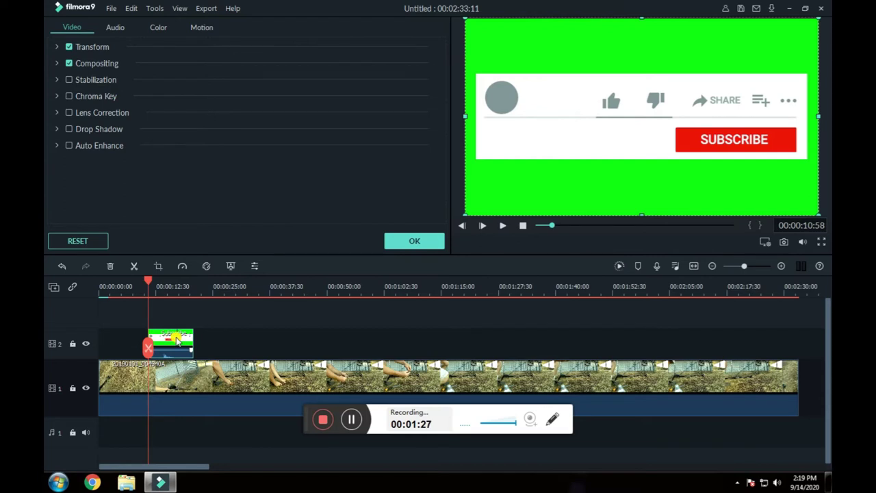
left_click(69, 96)
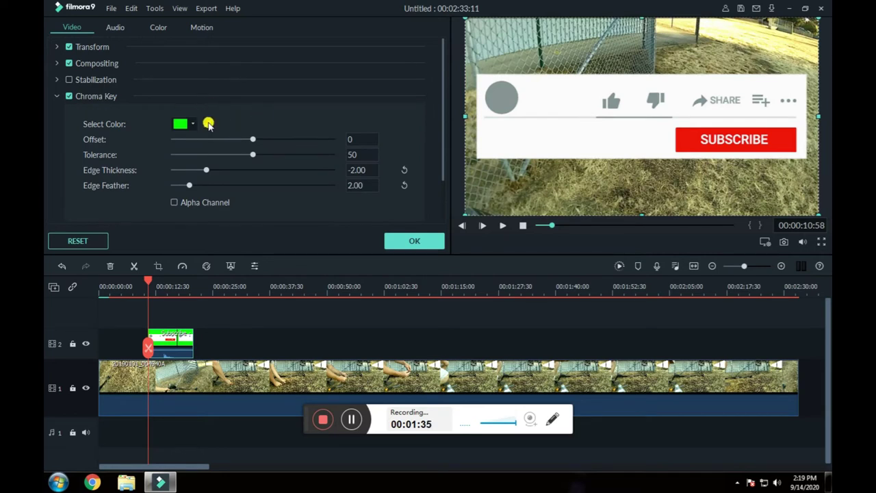
key("ctrl+z")
left_click(207, 122)
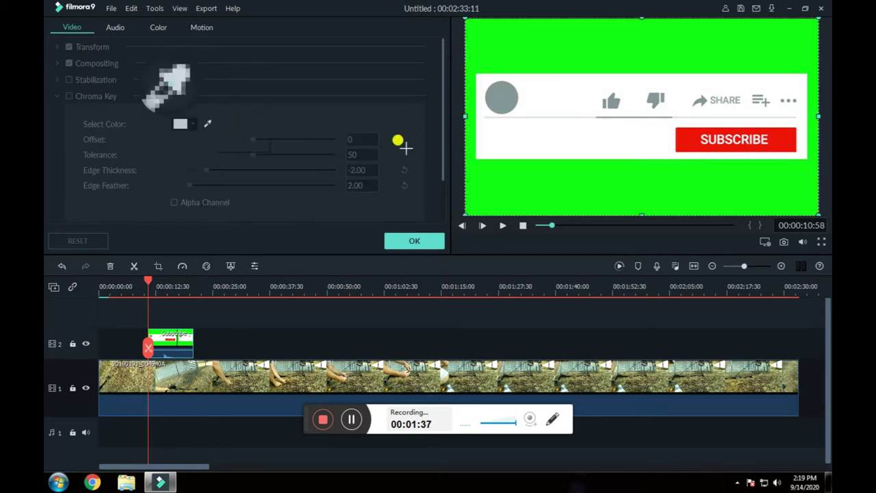
left_click(617, 183)
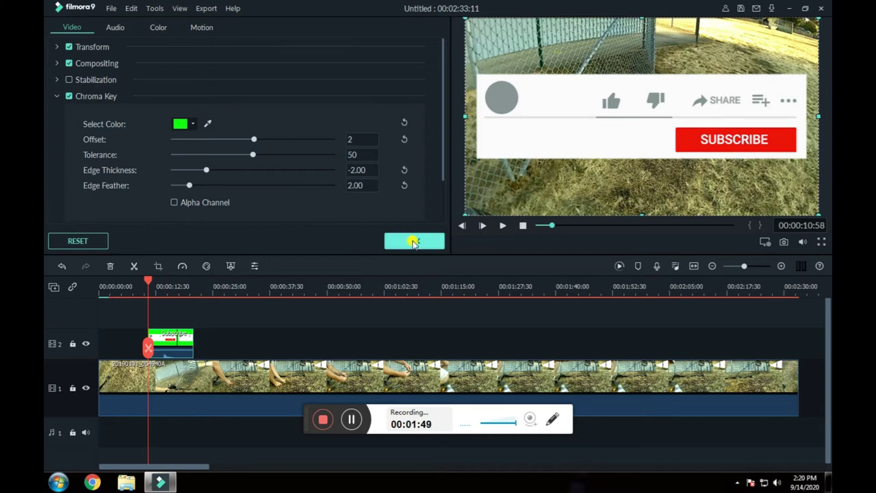
left_click(415, 241)
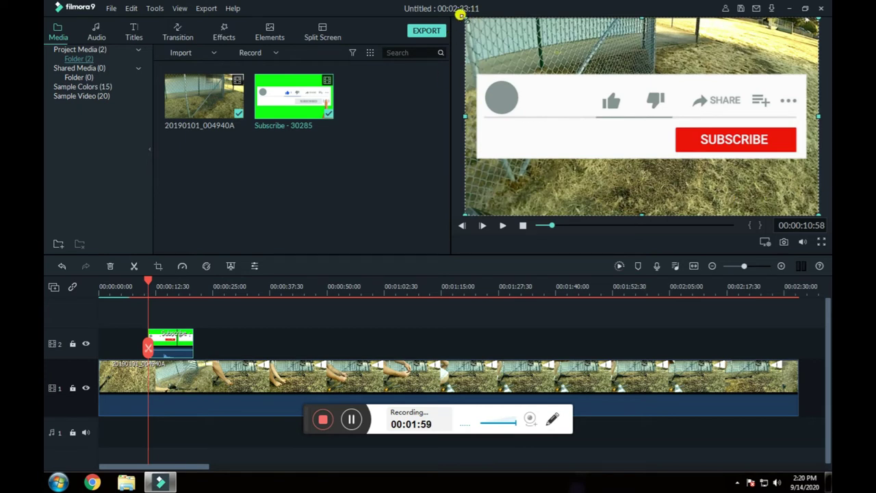
Step: Scale the keyed Subscribe overlay down and drag it to the frame's bottom-right corner
left_click_drag(462, 14, 675, 117)
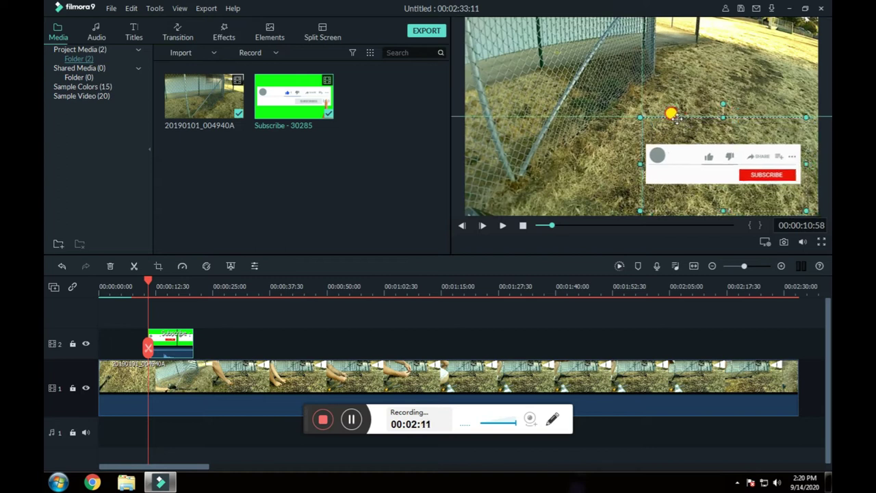
left_click_drag(674, 116, 675, 117)
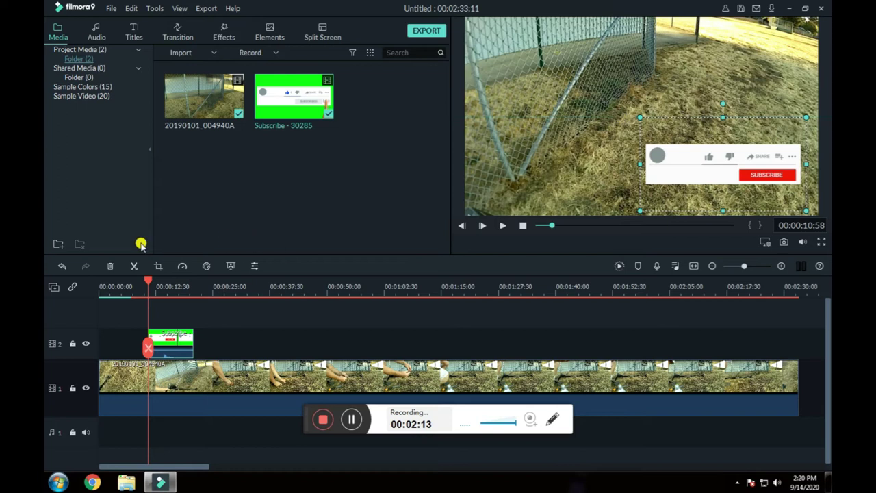
mouse_move(163, 349)
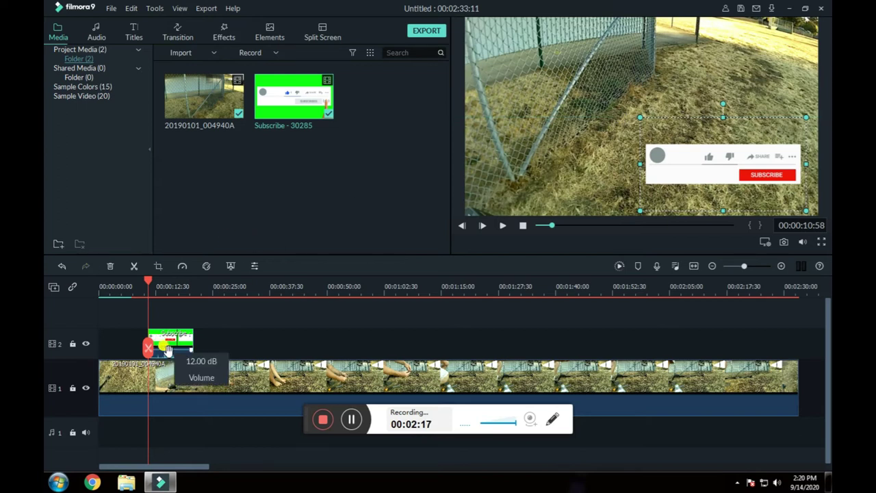
double_click(165, 348)
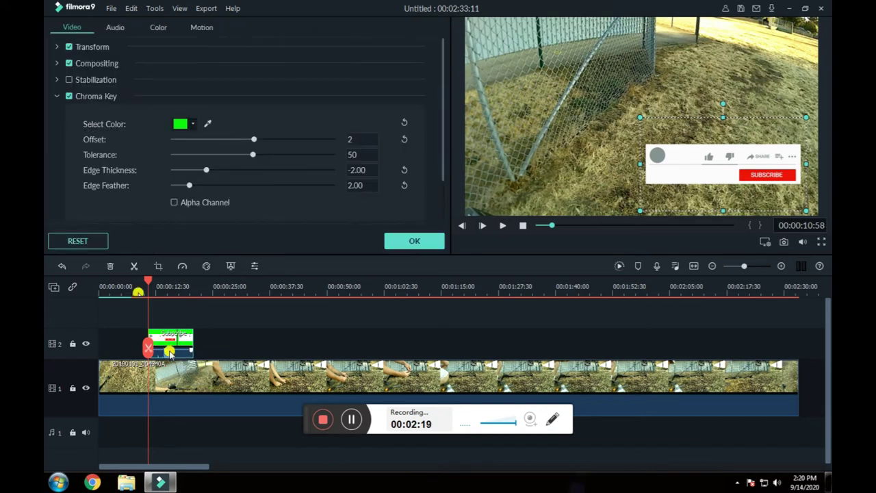
left_click(115, 27)
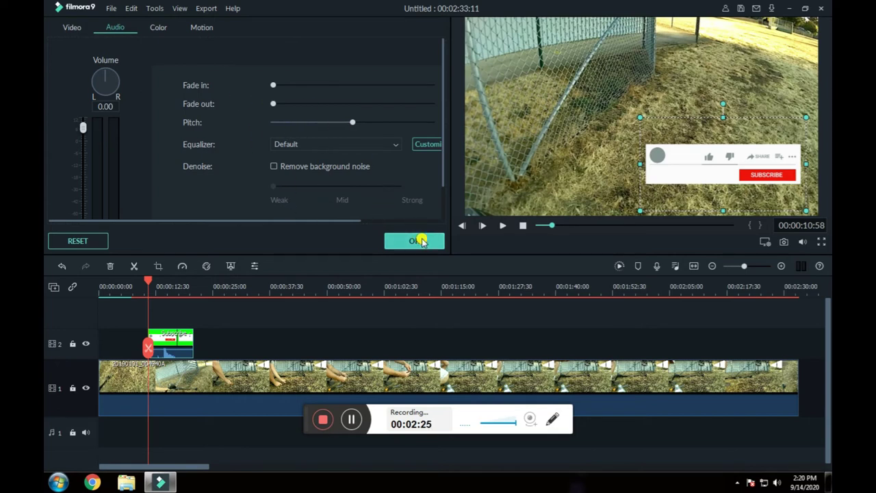
left_click(418, 240)
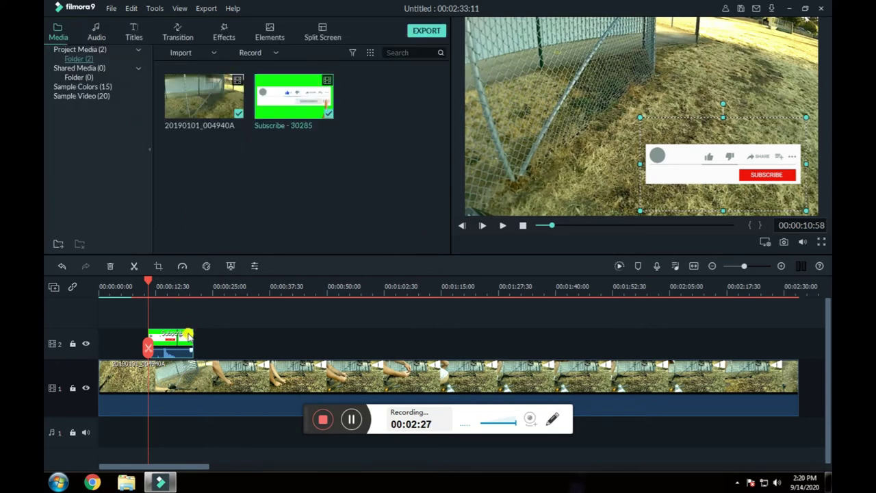
left_click(167, 286)
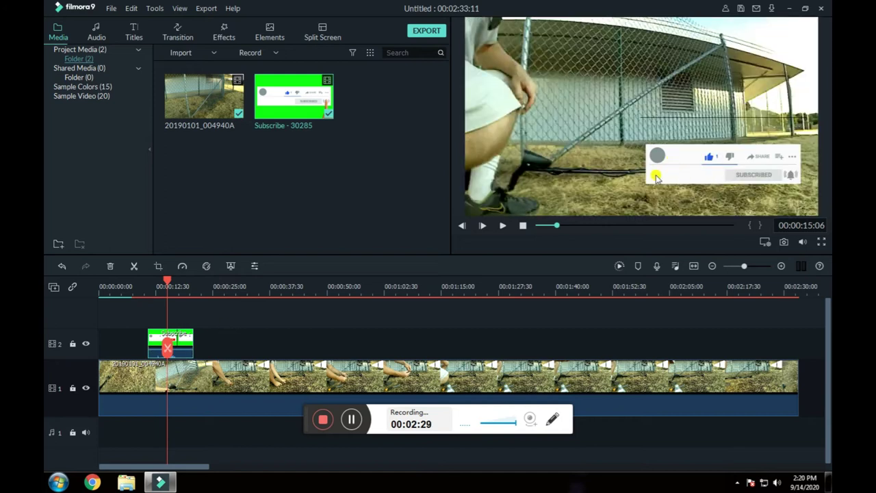
left_click(682, 168)
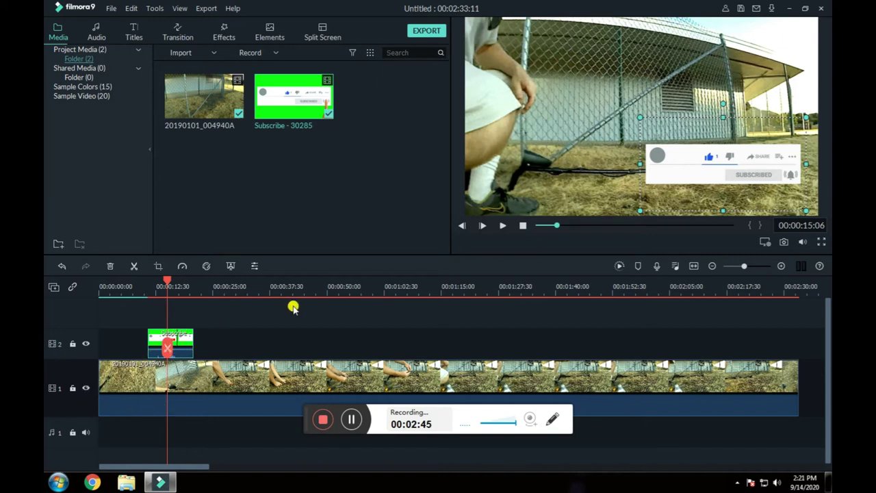
left_click(145, 282)
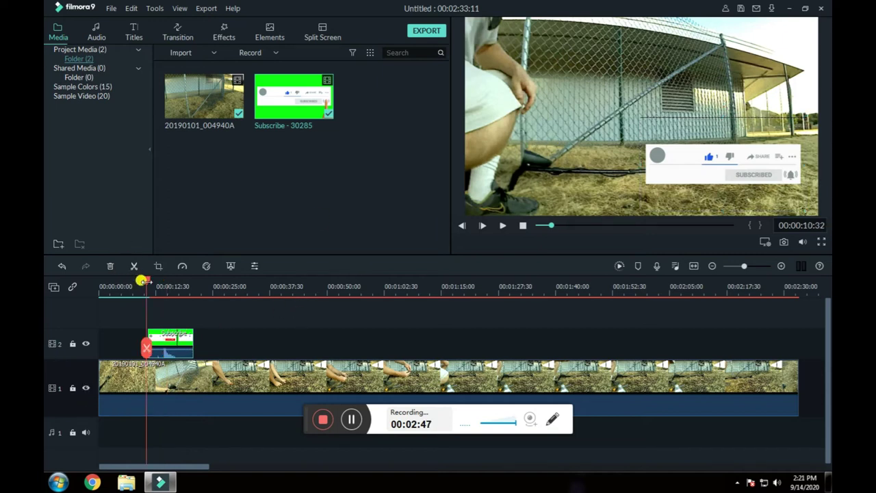
left_click(502, 227)
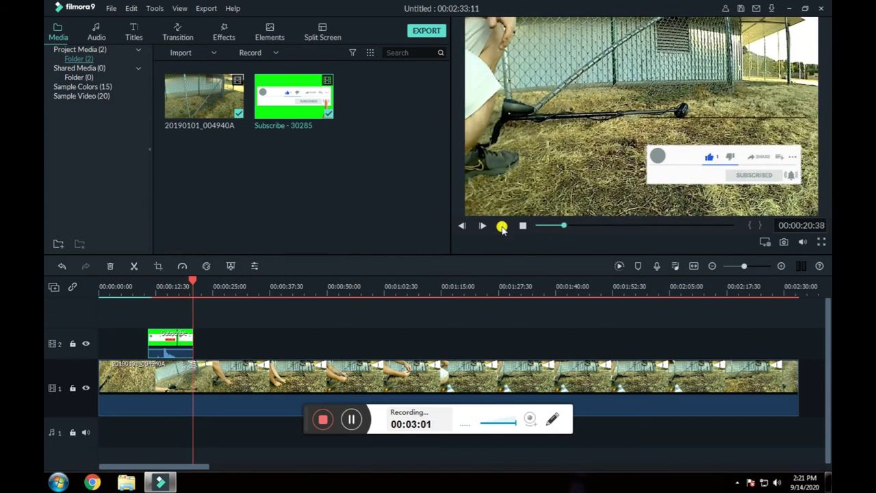
left_click(501, 226)
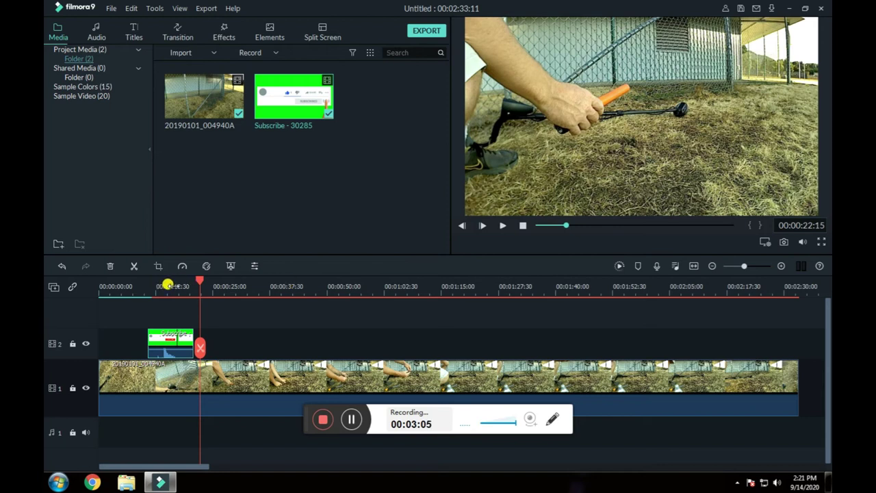
left_click(171, 284)
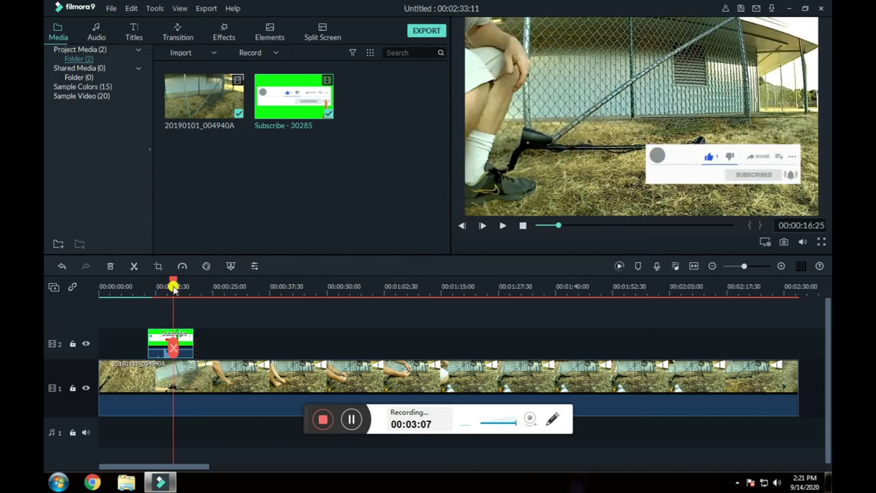
left_click_drag(173, 283, 169, 283)
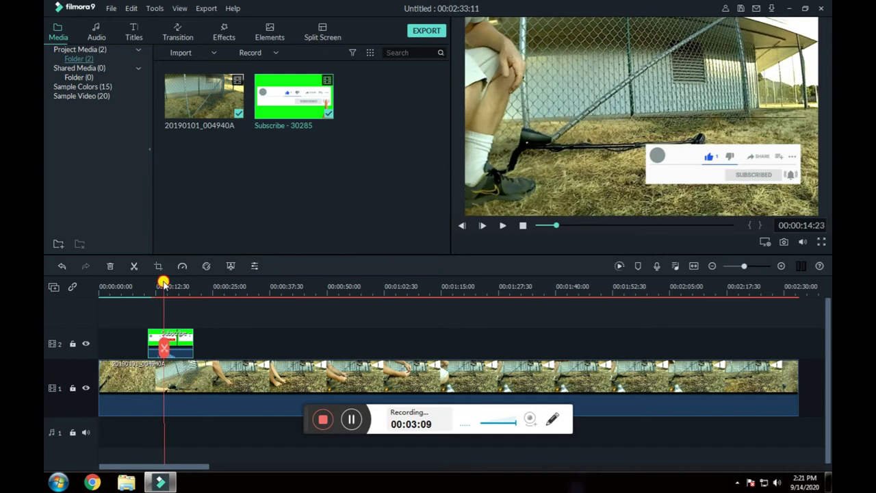
mouse_move(163, 283)
left_mouse_down()
mouse_move(154, 283)
mouse_move(186, 286)
mouse_move(162, 286)
left_mouse_up()
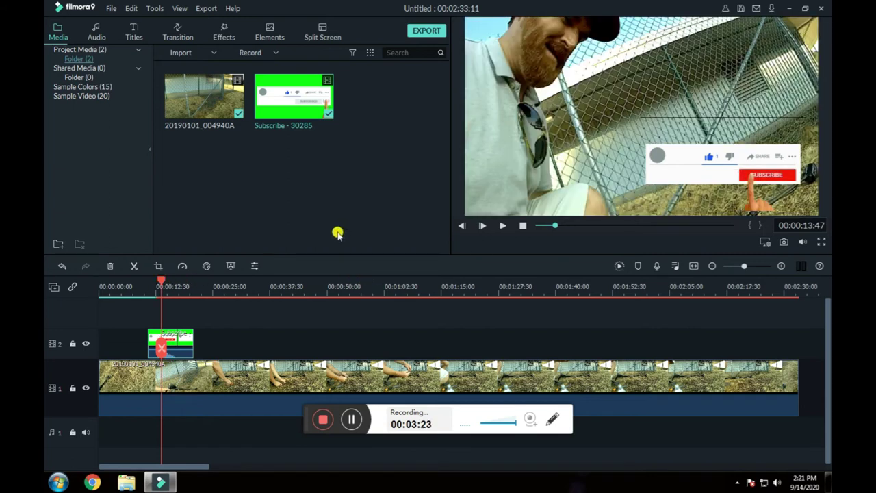
Step: Crop the Subscribe overlay with a Custom ratio to 1238 x 569, trimming its top band
right_click(177, 337)
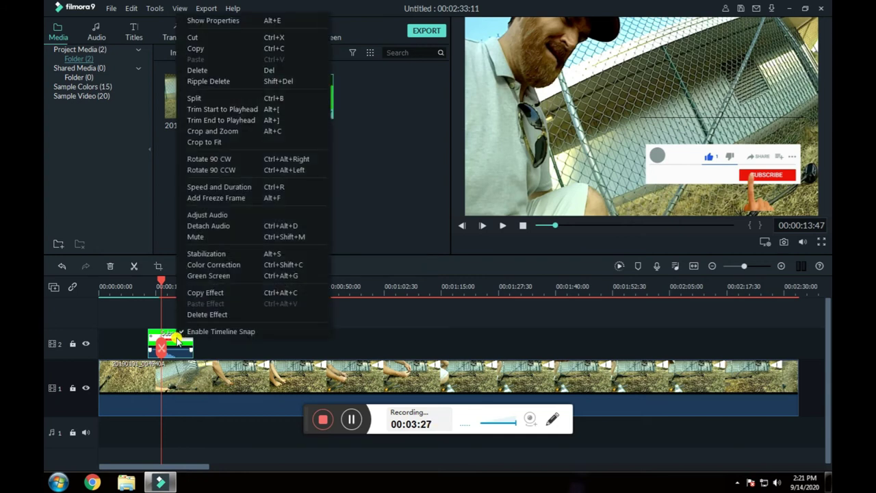
left_click(213, 131)
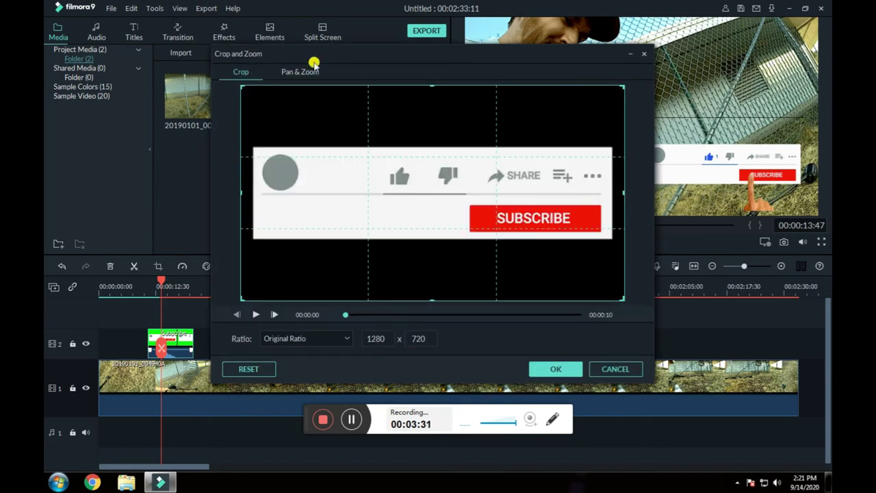
left_click(299, 73)
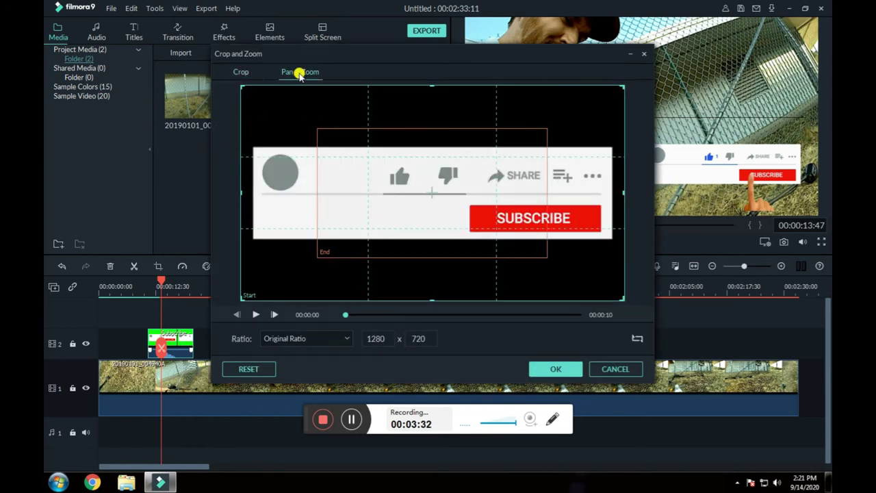
left_click(242, 72)
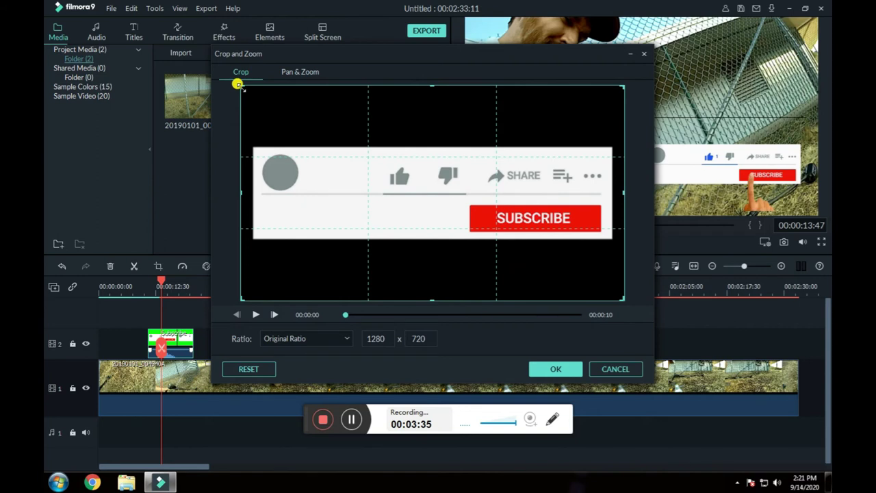
left_click_drag(237, 84, 249, 106)
left_click_drag(327, 99, 319, 113)
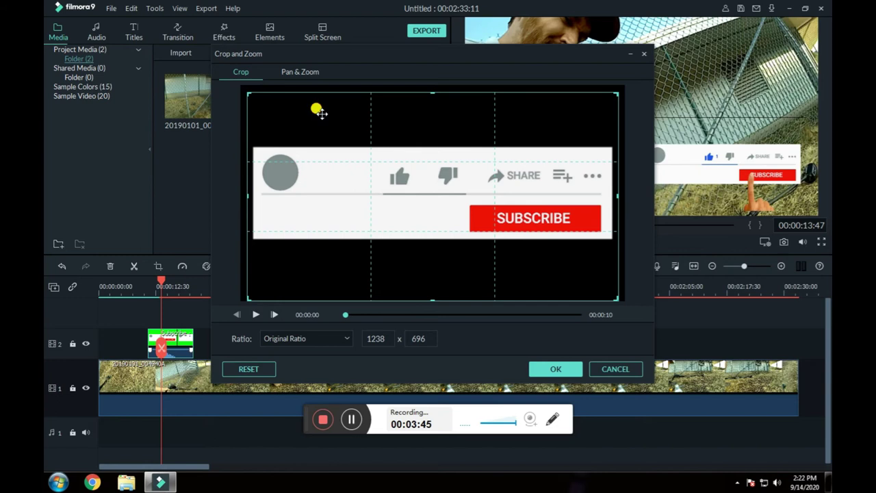
left_click(346, 338)
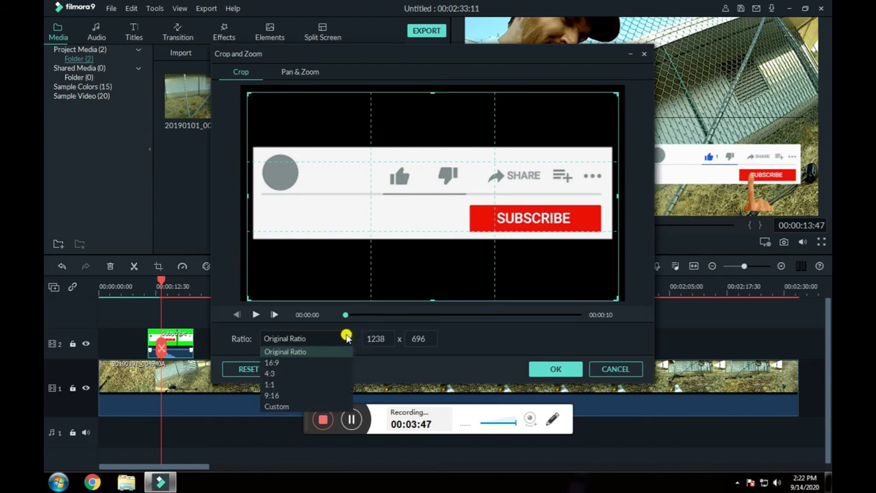
left_click(273, 406)
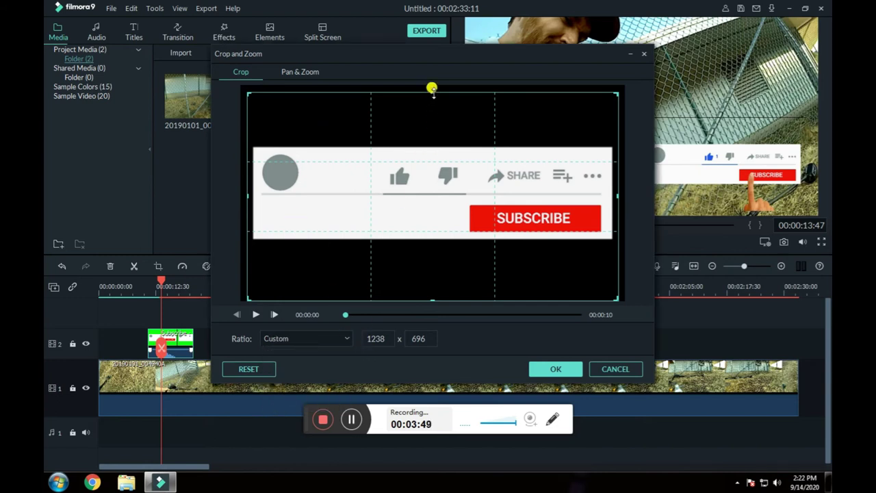
left_click_drag(432, 87, 432, 126)
left_click(556, 369)
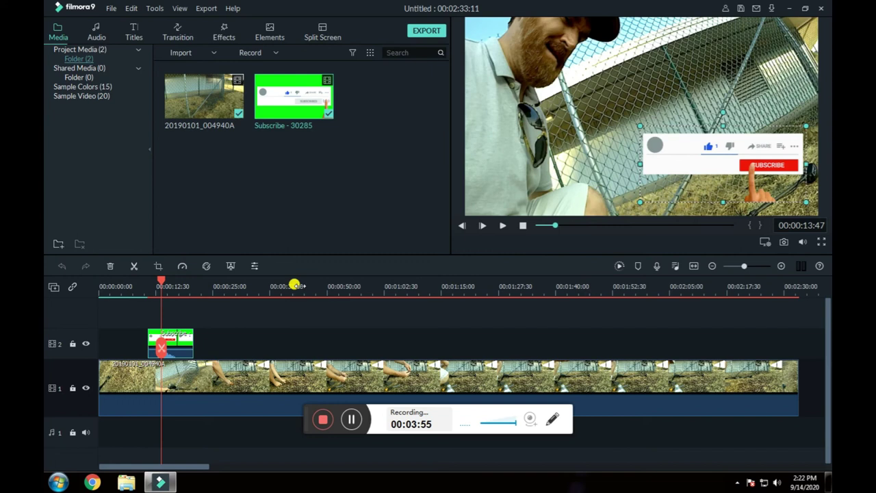
left_click(140, 285)
left_click(502, 226)
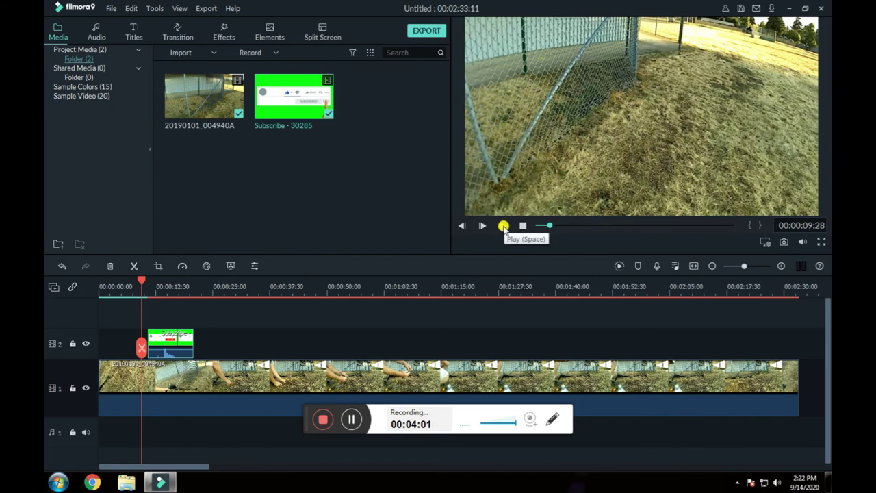
left_click(126, 286)
left_click(501, 225)
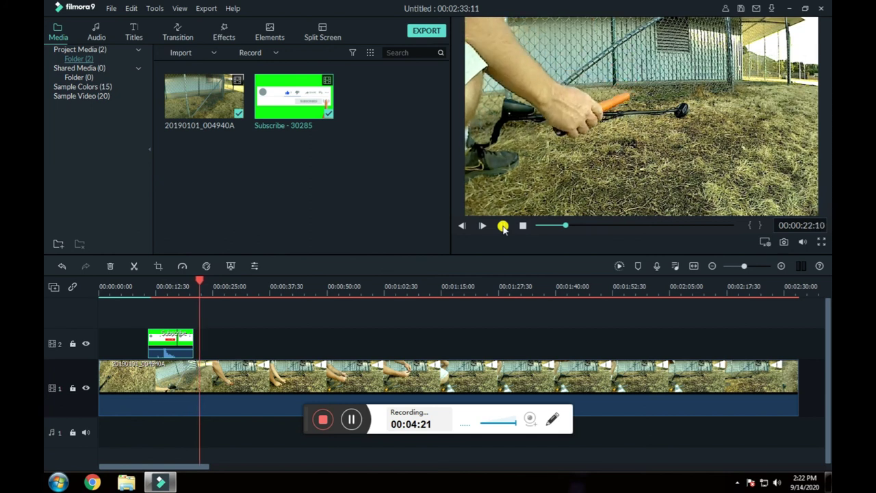
left_click(502, 226)
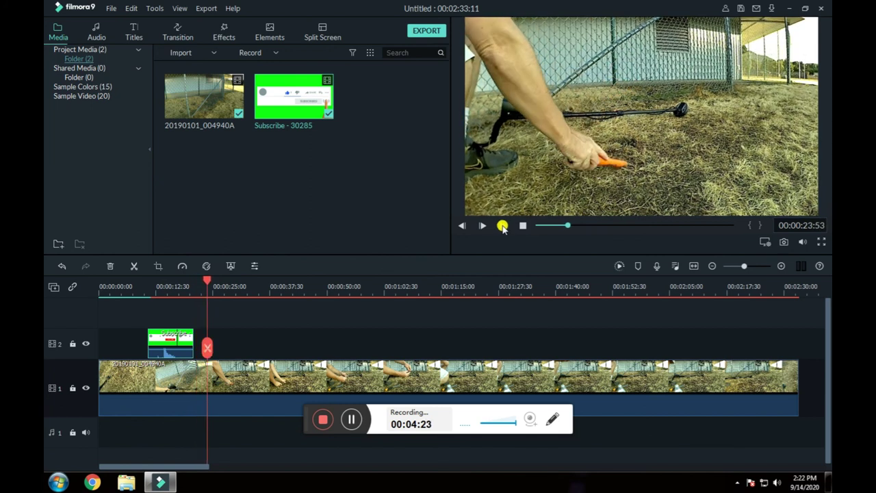